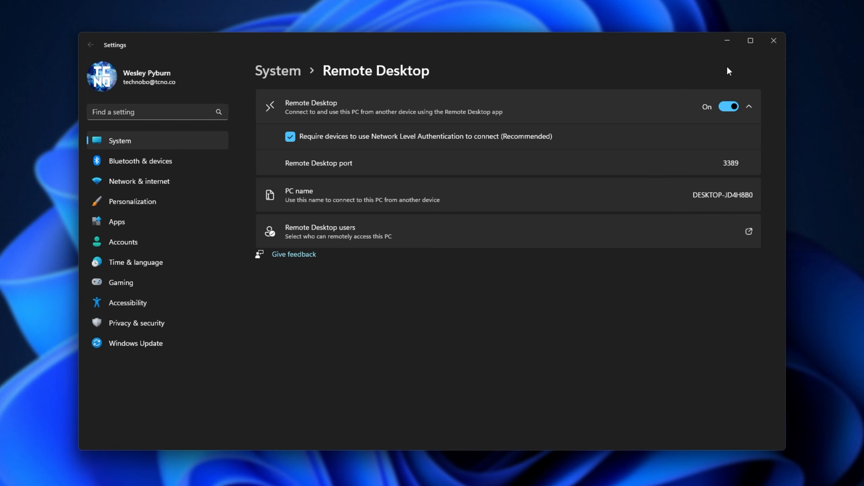
Open Remote Desktop Connection and expand it to show the full connection options
key("super")
type("remote")
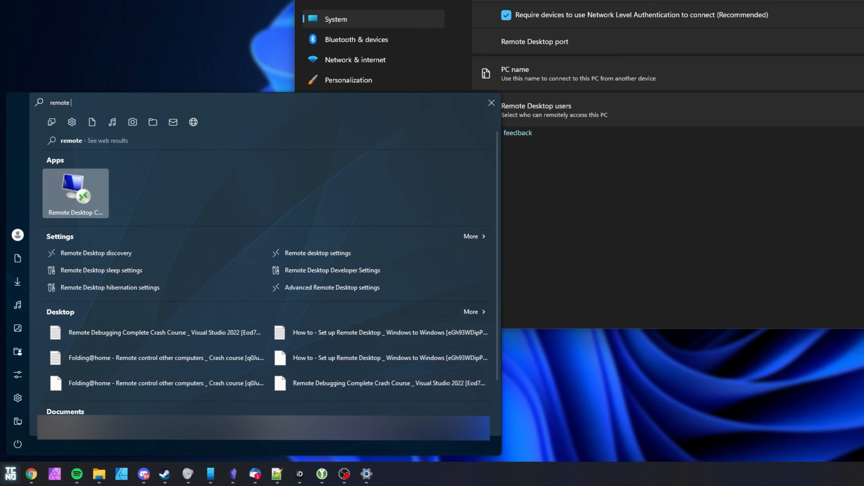
left_click(78, 205)
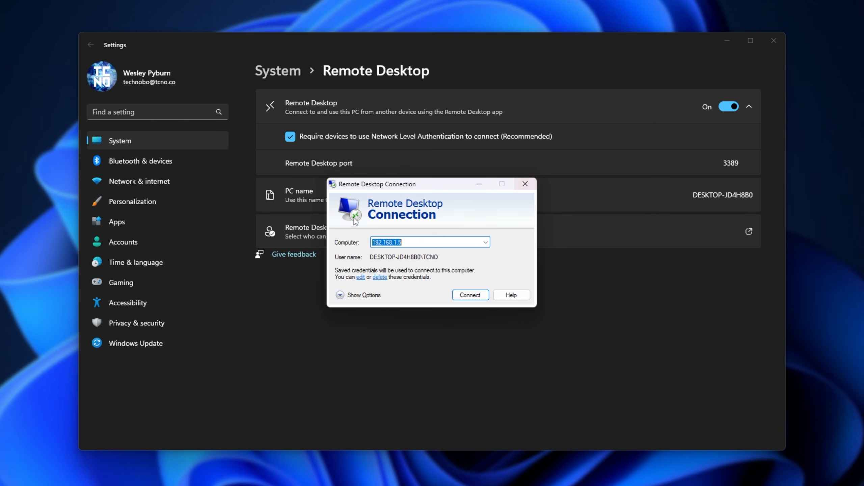
left_click_drag(434, 241, 309, 239)
left_click(368, 295)
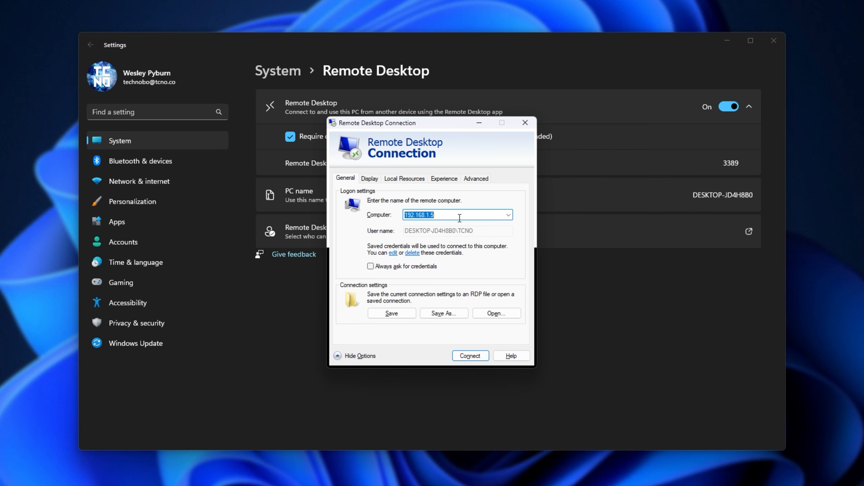
Copy the PC name DESKTOP-JD4H8B0 from the Remote Desktop settings into the connection's computer name
left_click(751, 212)
left_click_drag(752, 197, 695, 203)
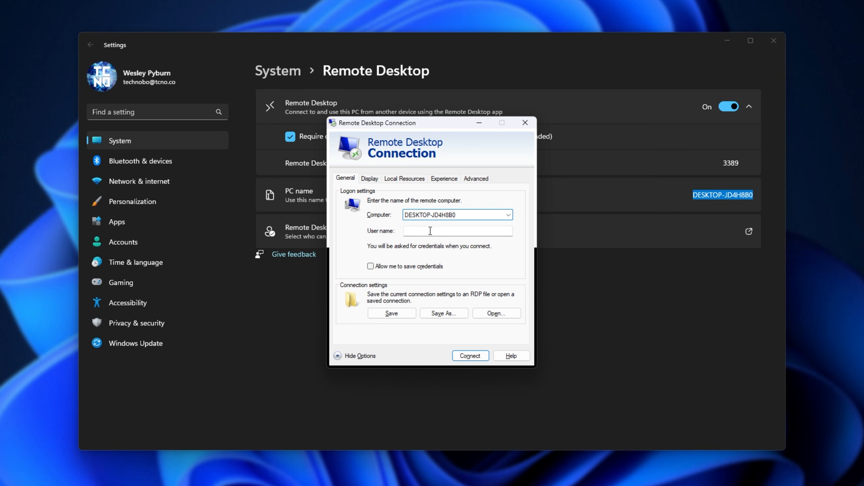
left_click(430, 232)
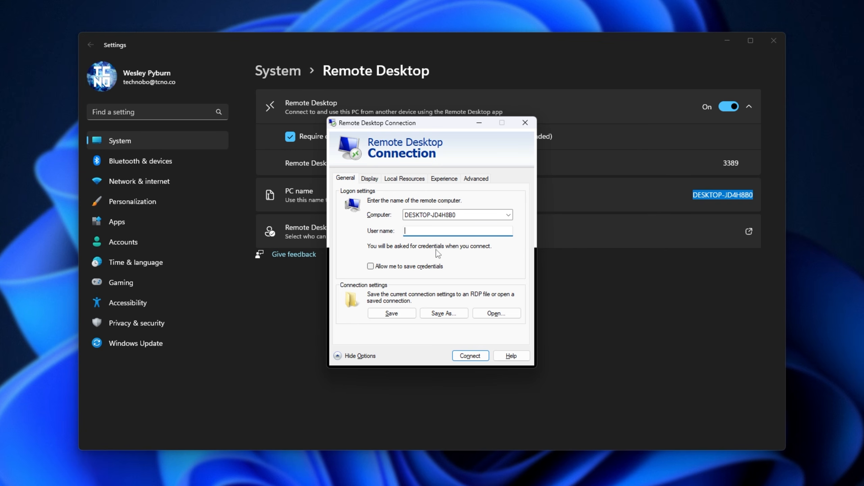
Run whoami in a Command Prompt to find the account's user name, and close the prompt
key("super+r")
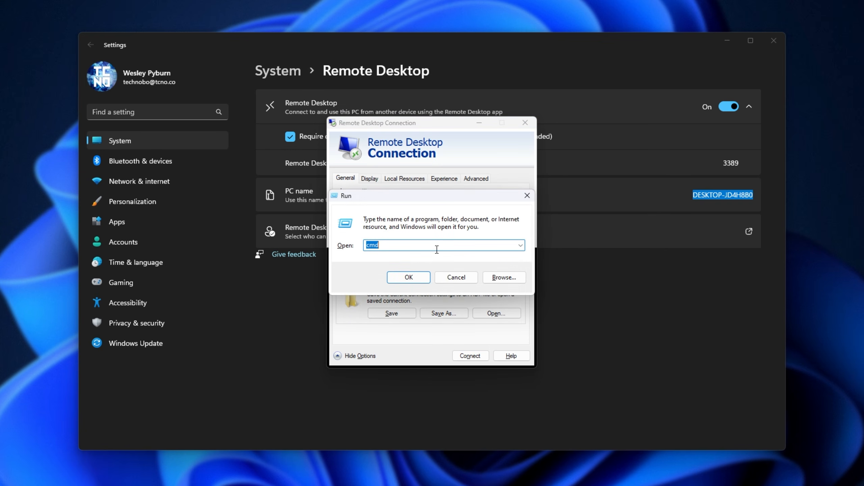
key("Return")
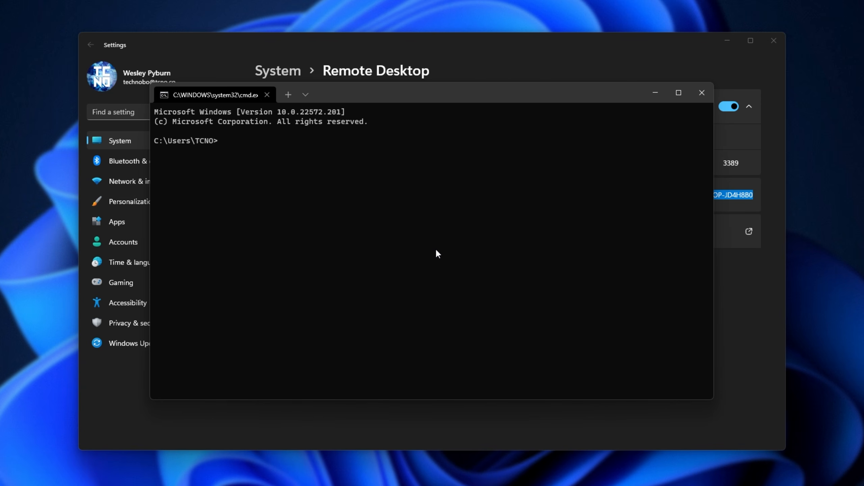
type("whoami")
key("Return")
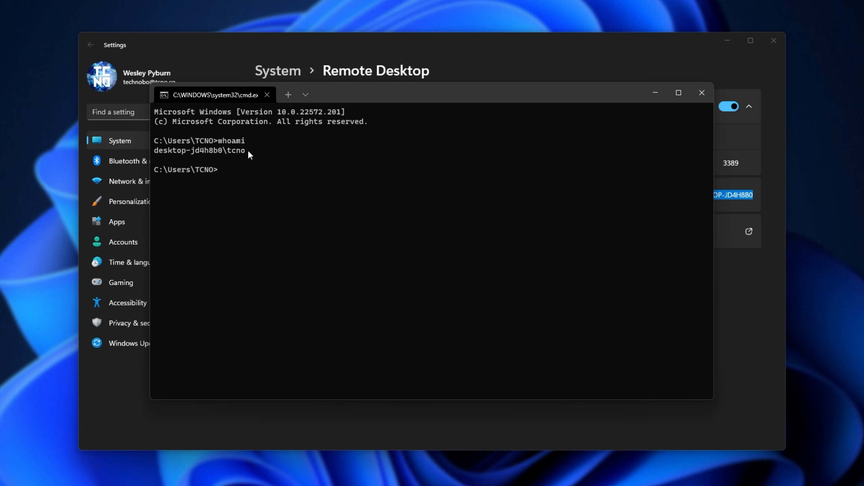
left_click_drag(225, 151, 157, 152)
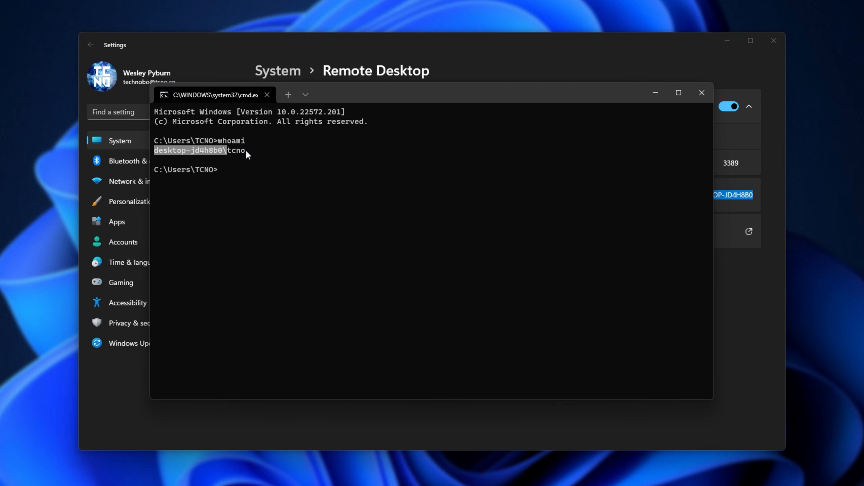
left_click_drag(245, 150, 231, 152)
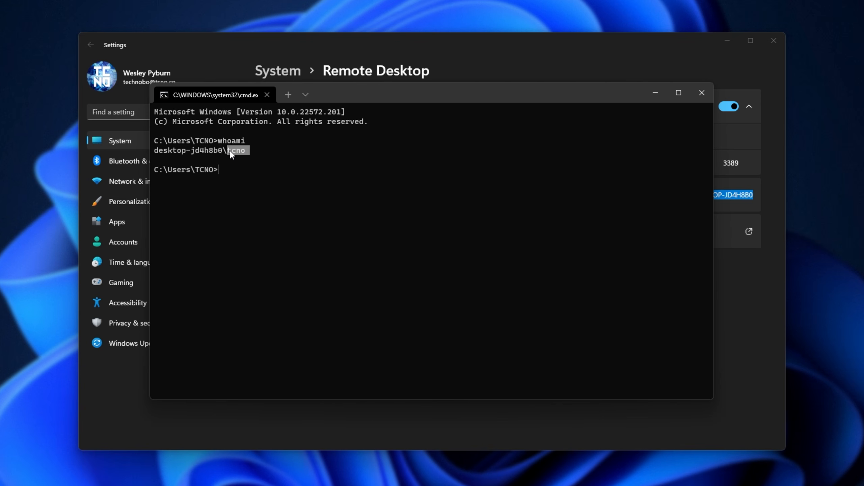
left_click(707, 91)
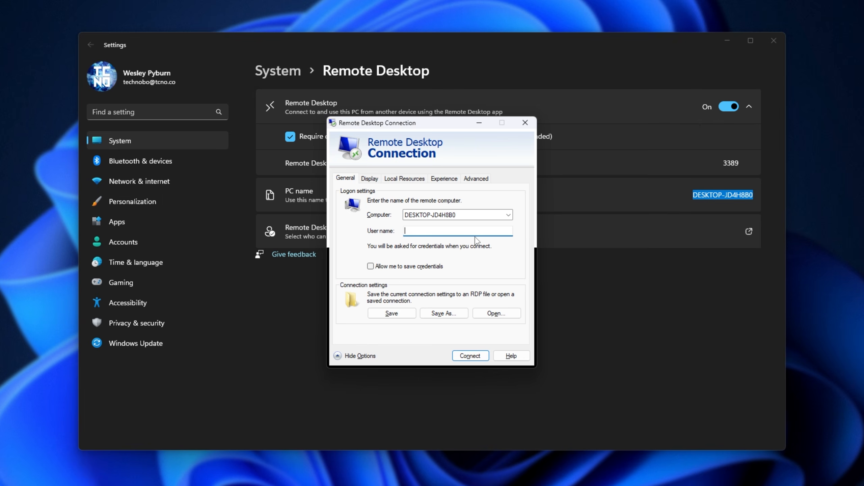
Enter tcno as the connection's user name and allow credentials to be saved
type("tcno")
left_click(417, 269)
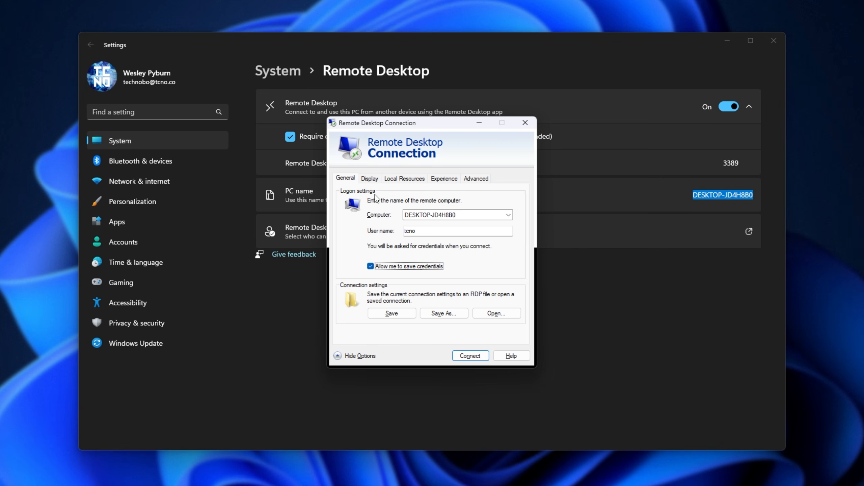
Review the display and local resource options, and set the connection speed to detect connection quality automatically
left_click(370, 179)
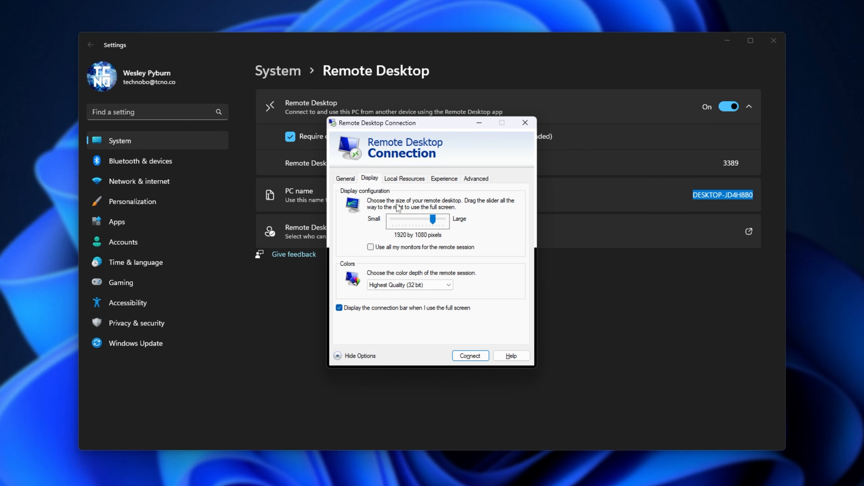
left_click(401, 180)
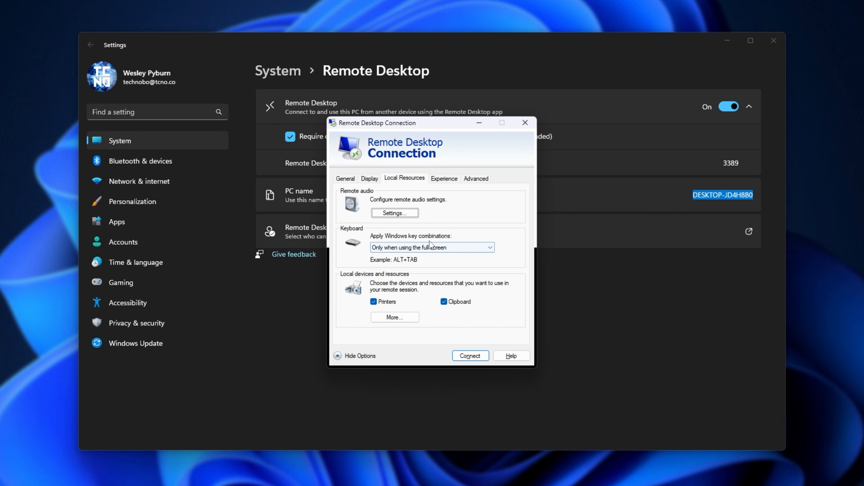
left_click(449, 182)
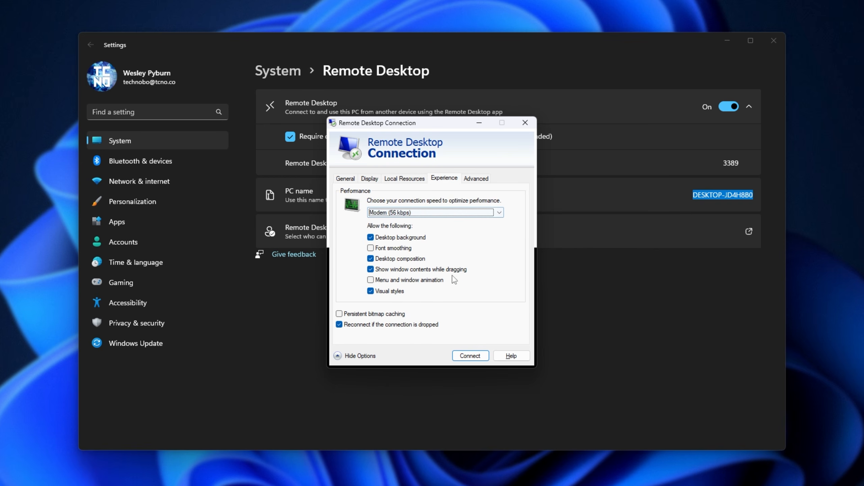
left_click(428, 213)
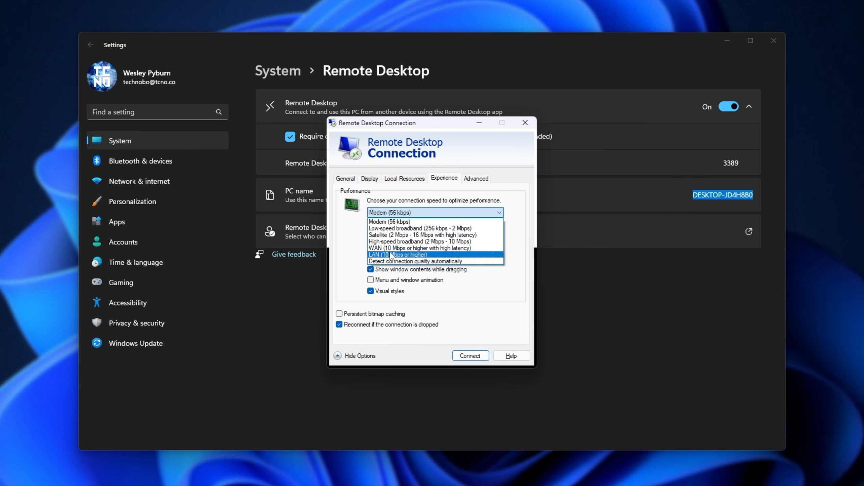
left_click(445, 255)
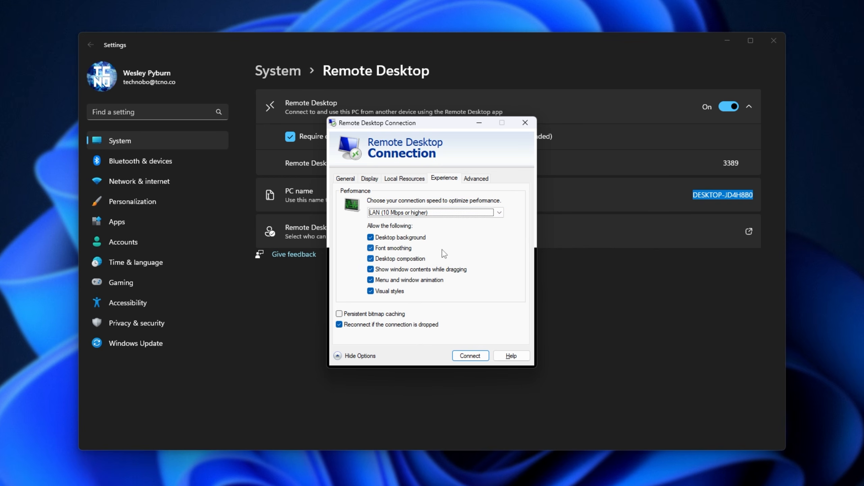
left_click(441, 212)
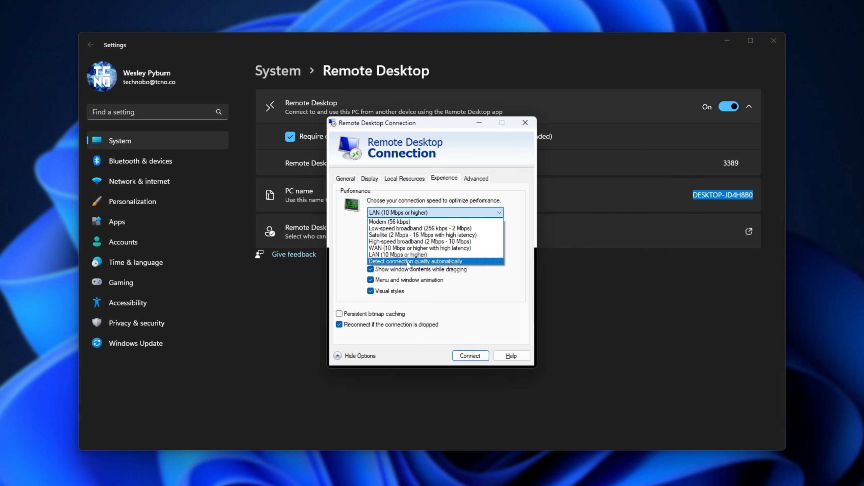
left_click(419, 260)
left_click(437, 215)
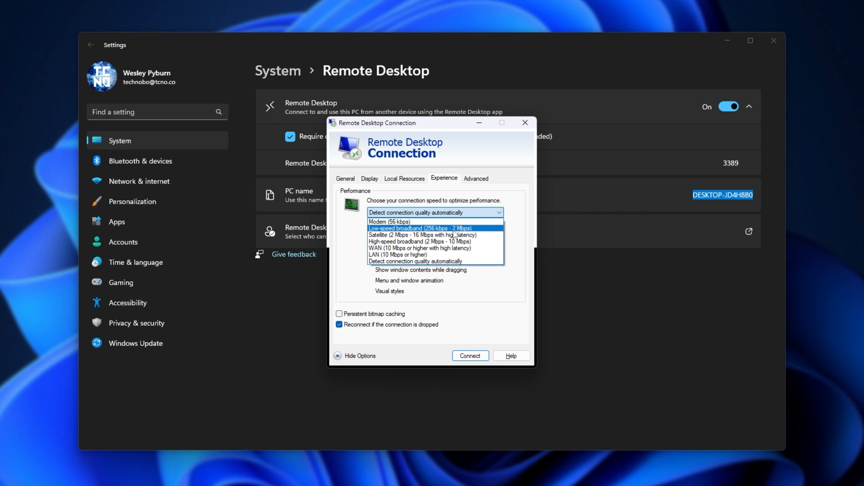
left_click(438, 214)
Review the connection's advanced and general settings, and close Remote Desktop Connection
left_click(476, 178)
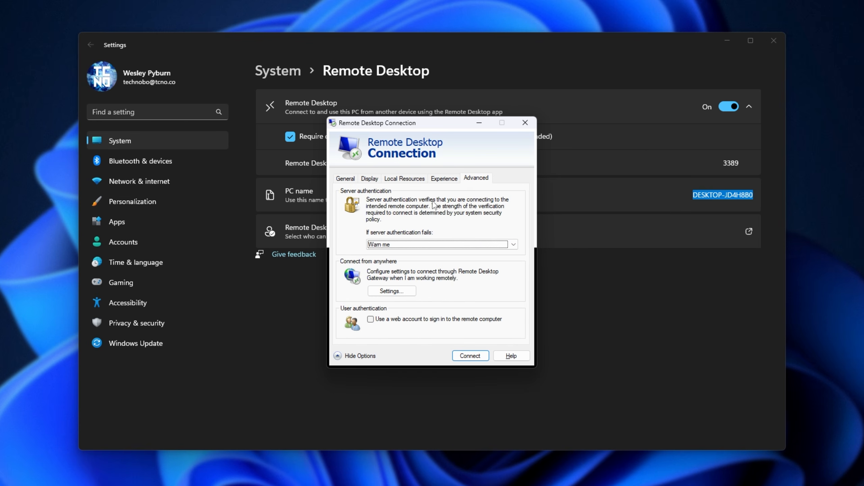
key("Tab")
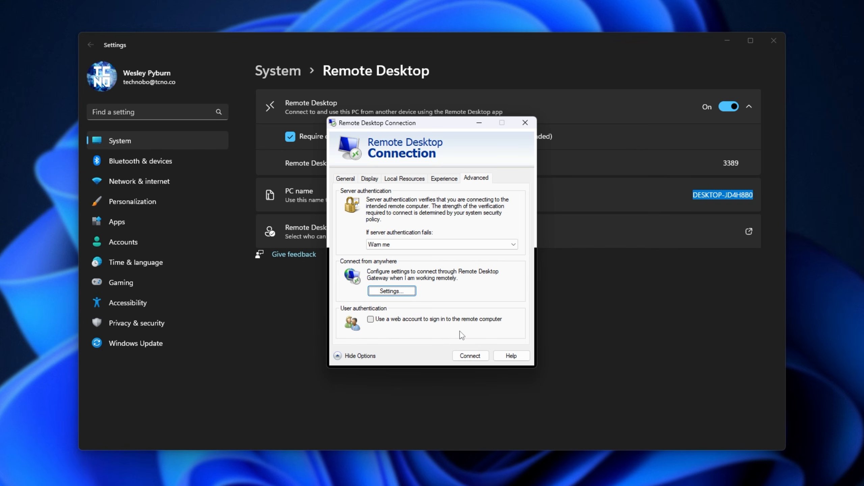
left_click(346, 178)
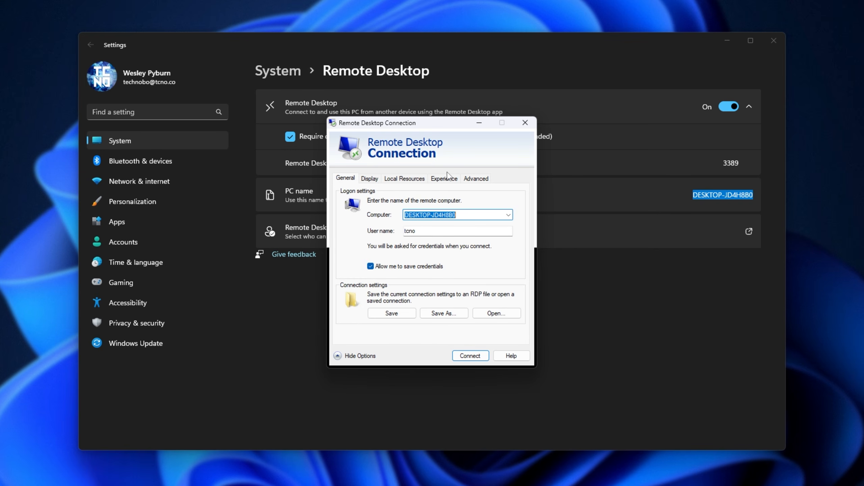
left_click(524, 123)
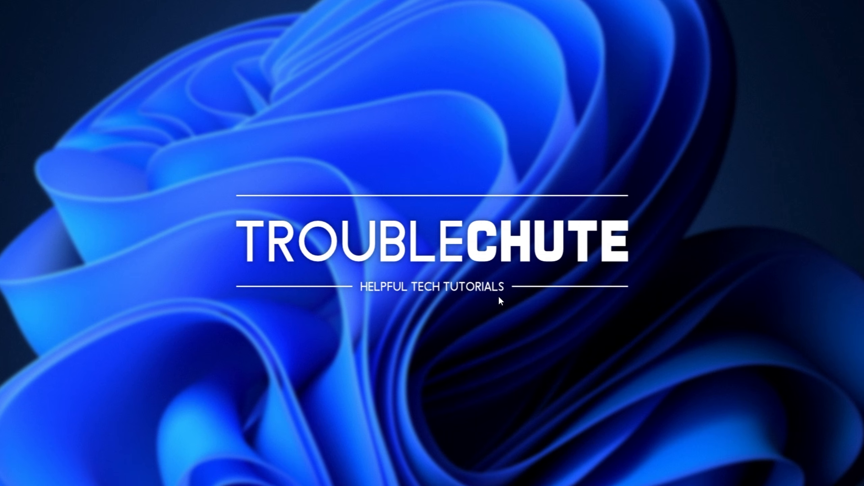
Search for the firewall and open the advanced settings of Windows Defender Firewall
key("super")
type("firewall")
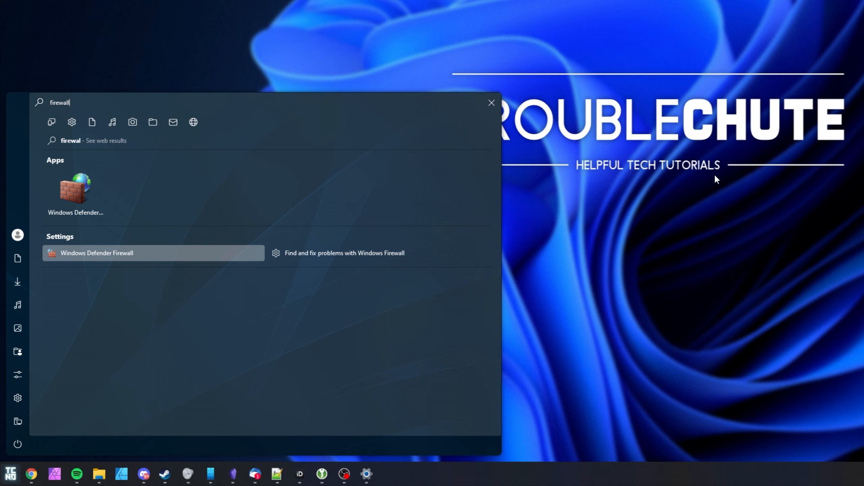
left_click(124, 187)
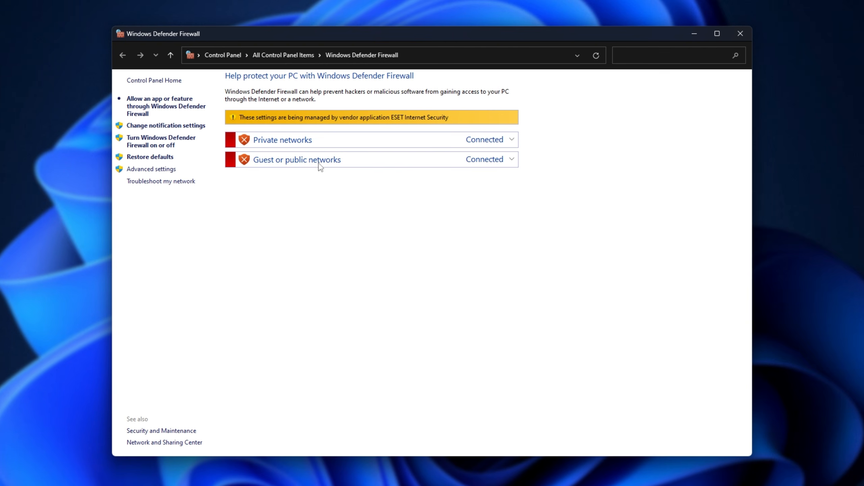
left_click(171, 175)
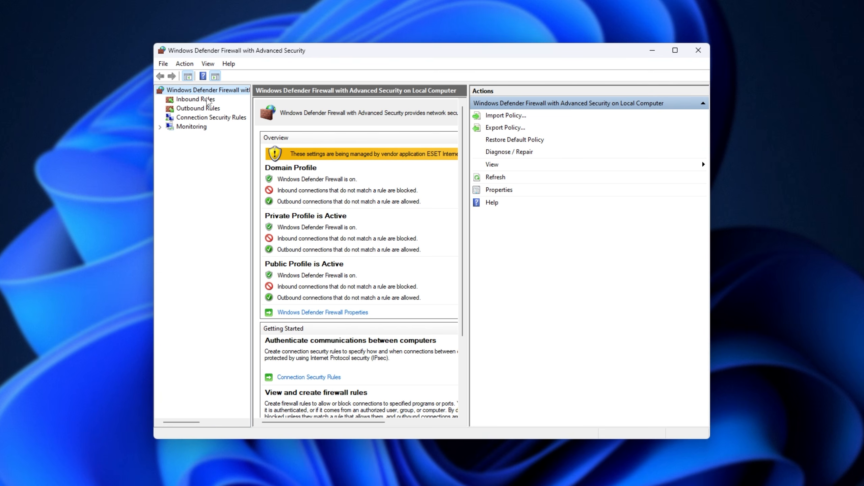
Start a new inbound firewall rule and choose Port as its rule type
left_click(208, 100)
right_click(207, 99)
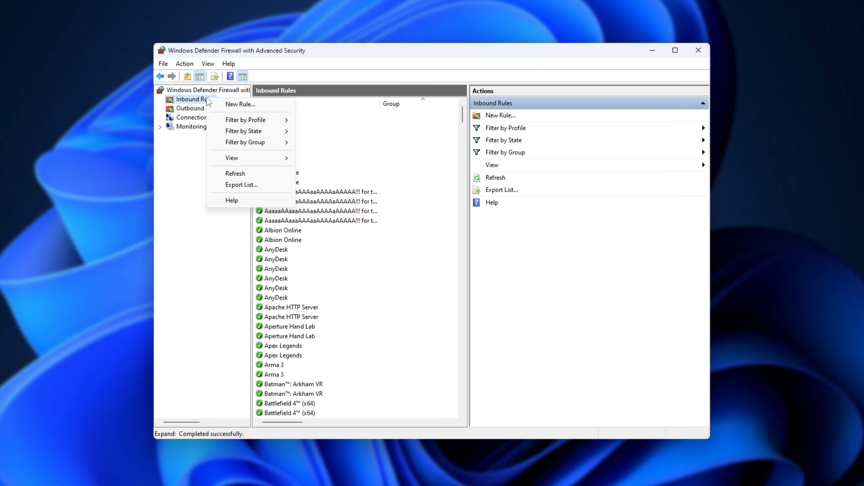
left_click(246, 106)
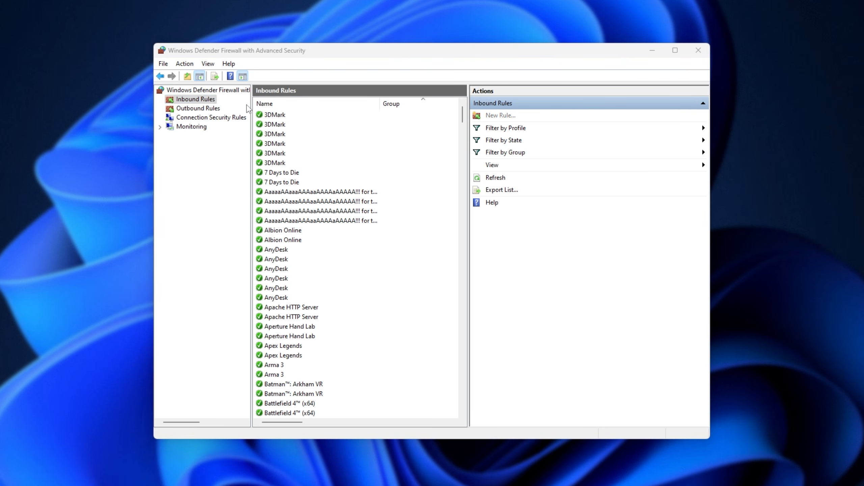
left_click(369, 207)
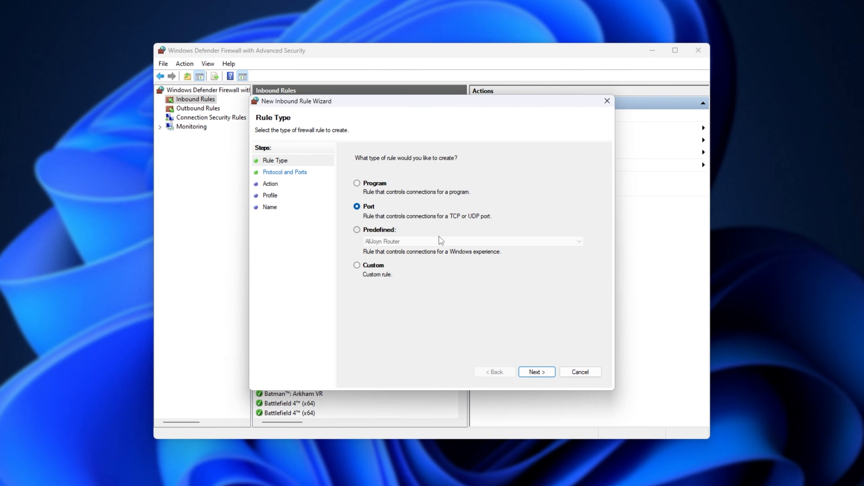
left_click(544, 372)
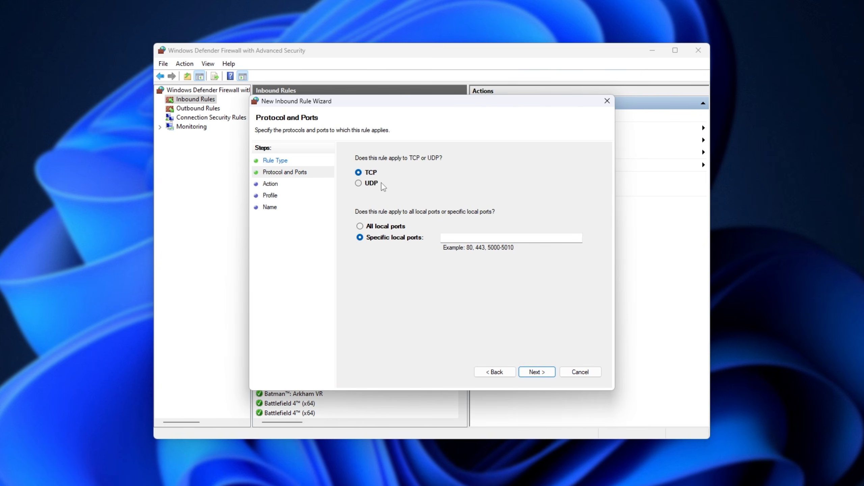
Apply the inbound rule to the specific local TCP port 3389
left_click(467, 238)
type("3389")
left_click(542, 374)
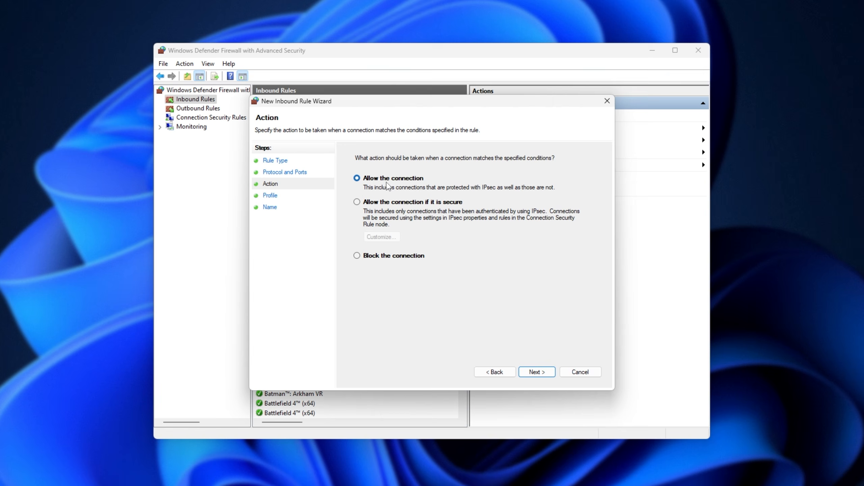
Allow the connection for the domain, private and public profiles, and finish the inbound rule as Remote Desktop
left_click(542, 373)
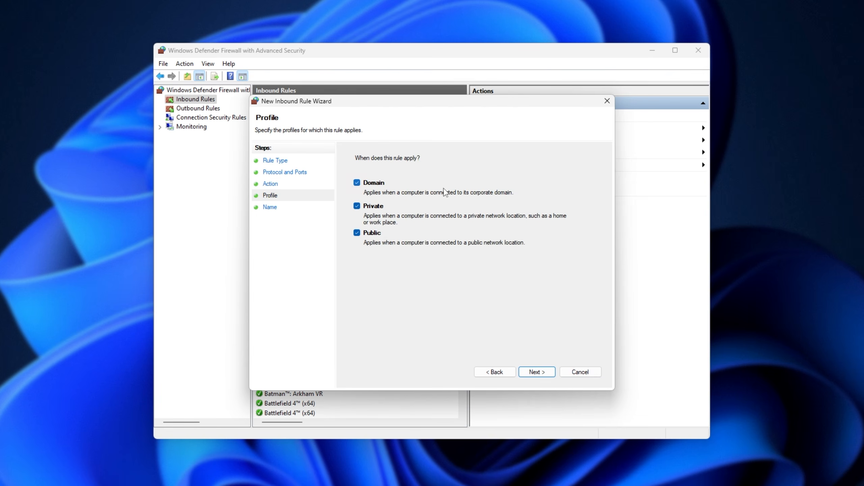
left_click(536, 372)
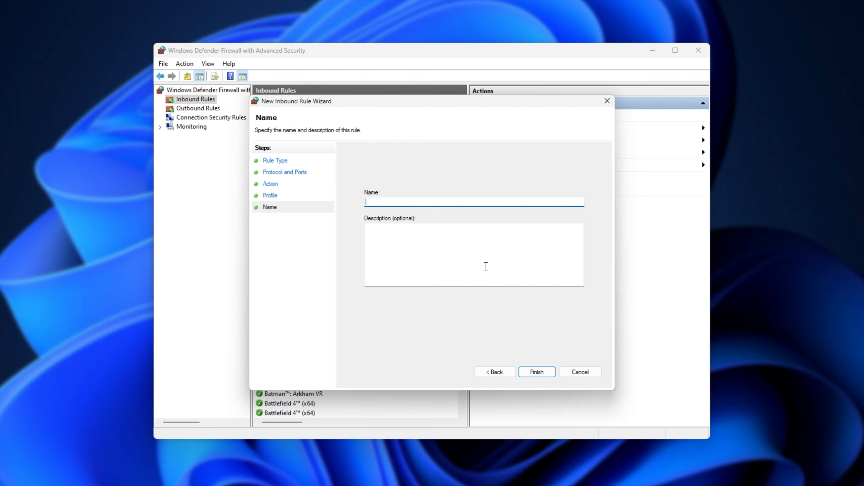
type("Remote Desktop")
key("ctrl+a")
left_click(533, 373)
Start a new outbound firewall rule and choose Port as its rule type
left_click(208, 109)
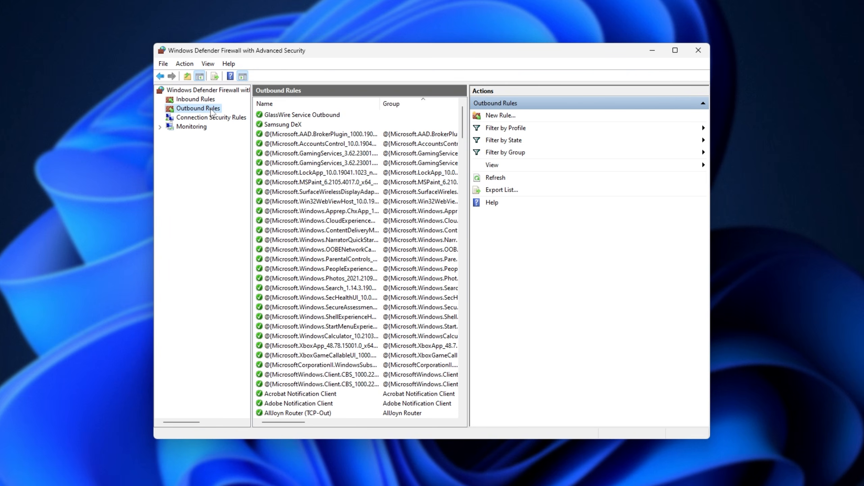
right_click(211, 110)
left_click(258, 116)
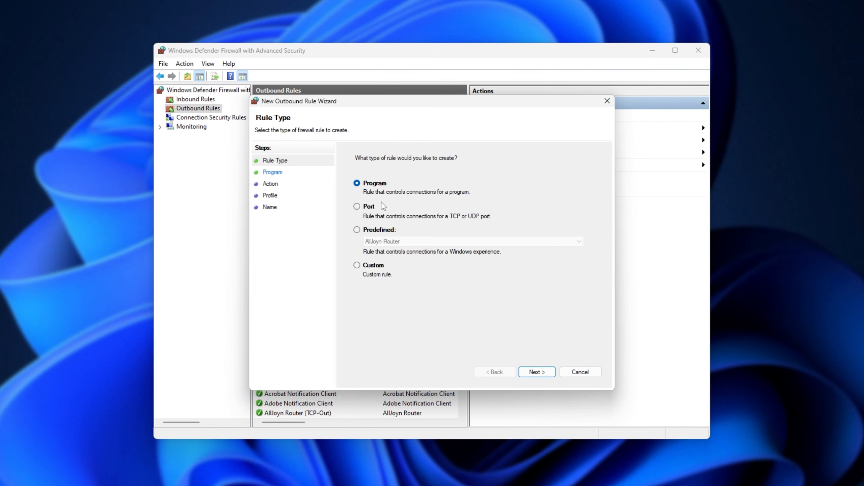
left_click(371, 207)
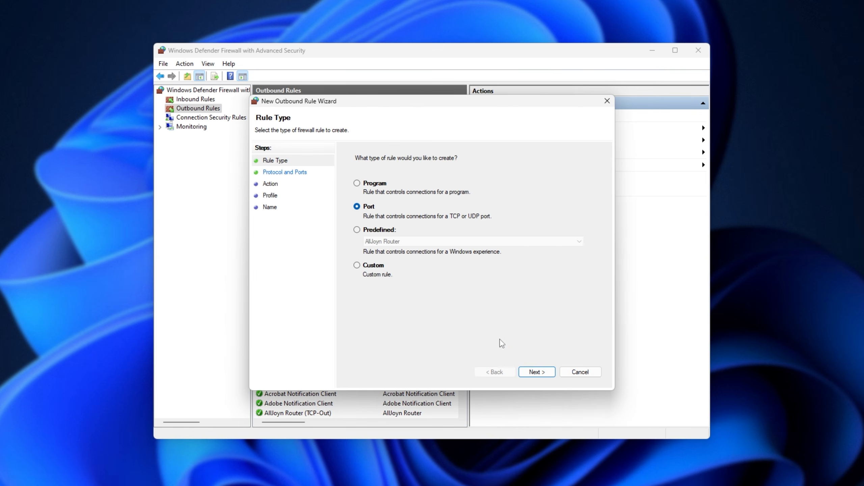
left_click(536, 372)
Apply the outbound rule to the specific remote TCP port 3389
type("3")
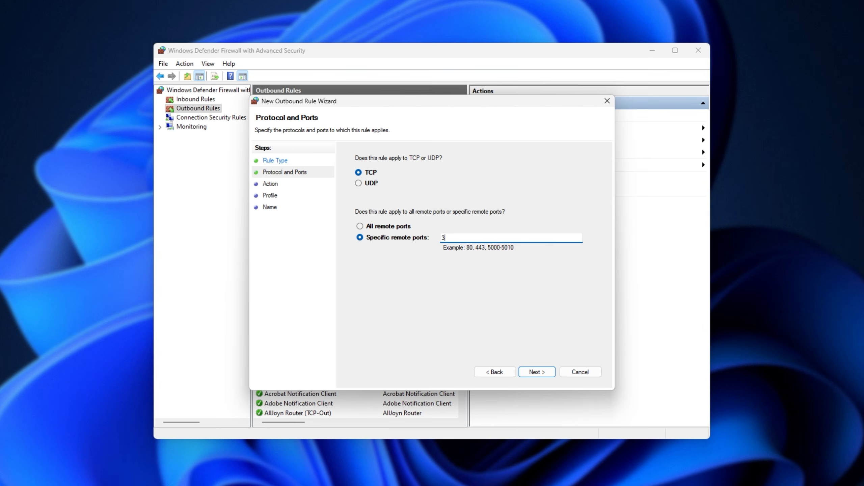
type("389")
left_click(536, 371)
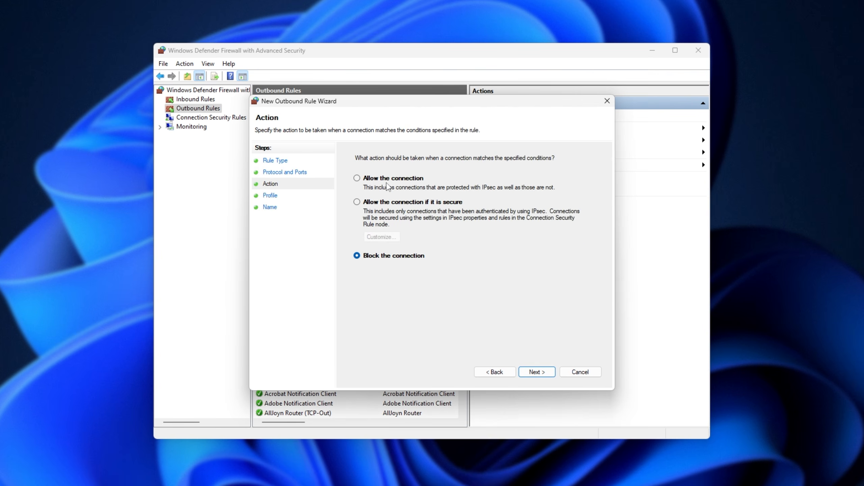
Allow the connection for the domain, private and public profiles, and finish the outbound rule as Remote Desktop
left_click(536, 372)
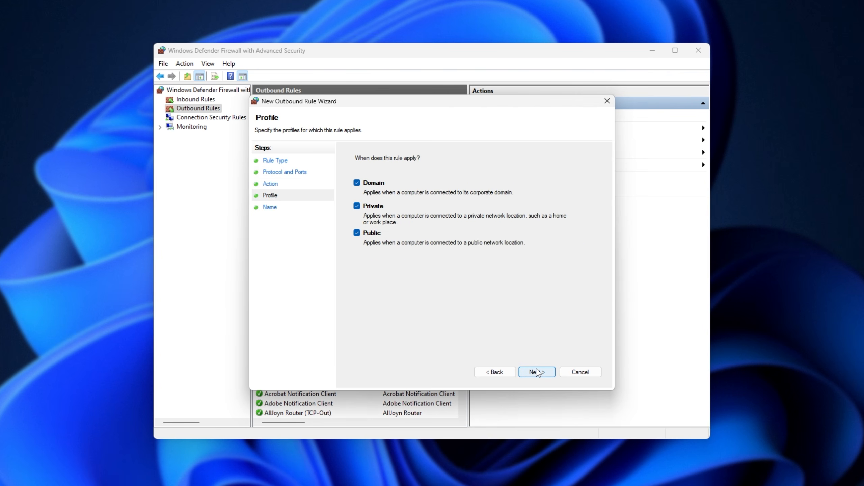
left_click(536, 372)
type("Remote Desktop")
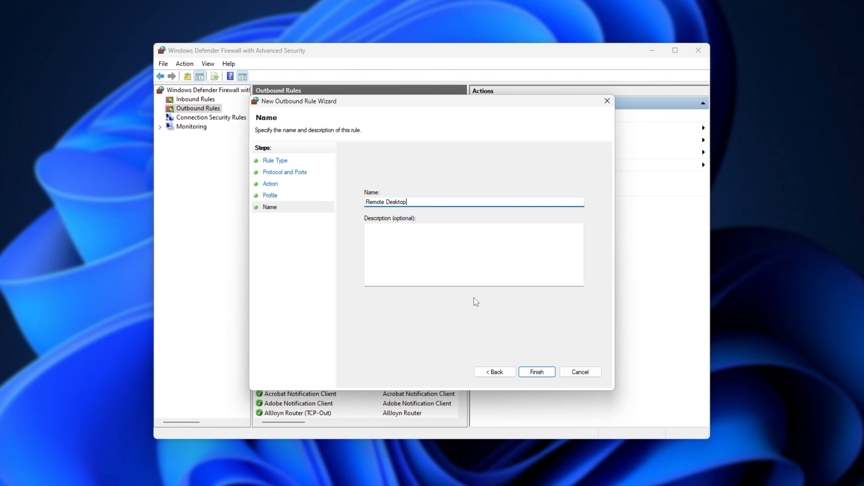
left_click(537, 372)
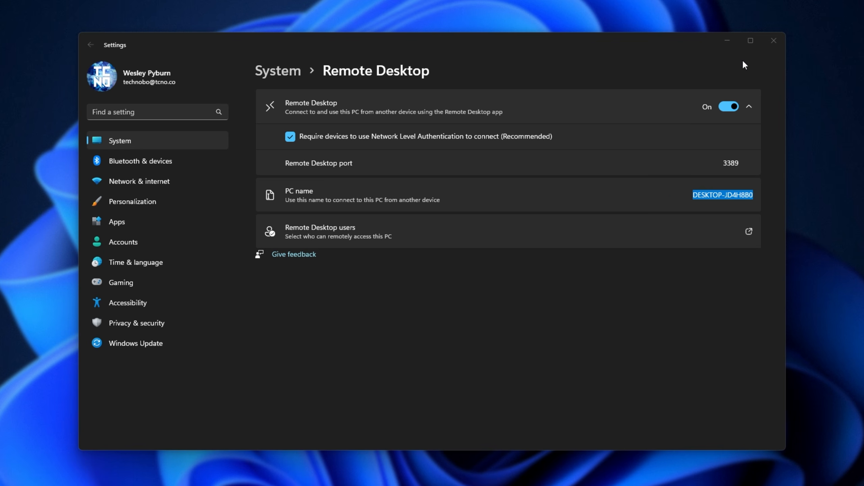
Minimize the Settings window showing the Remote Desktop options
left_click(729, 42)
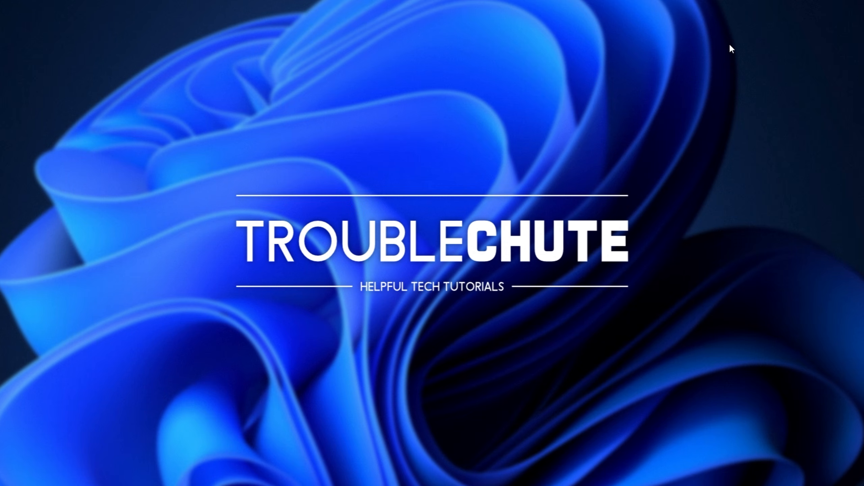